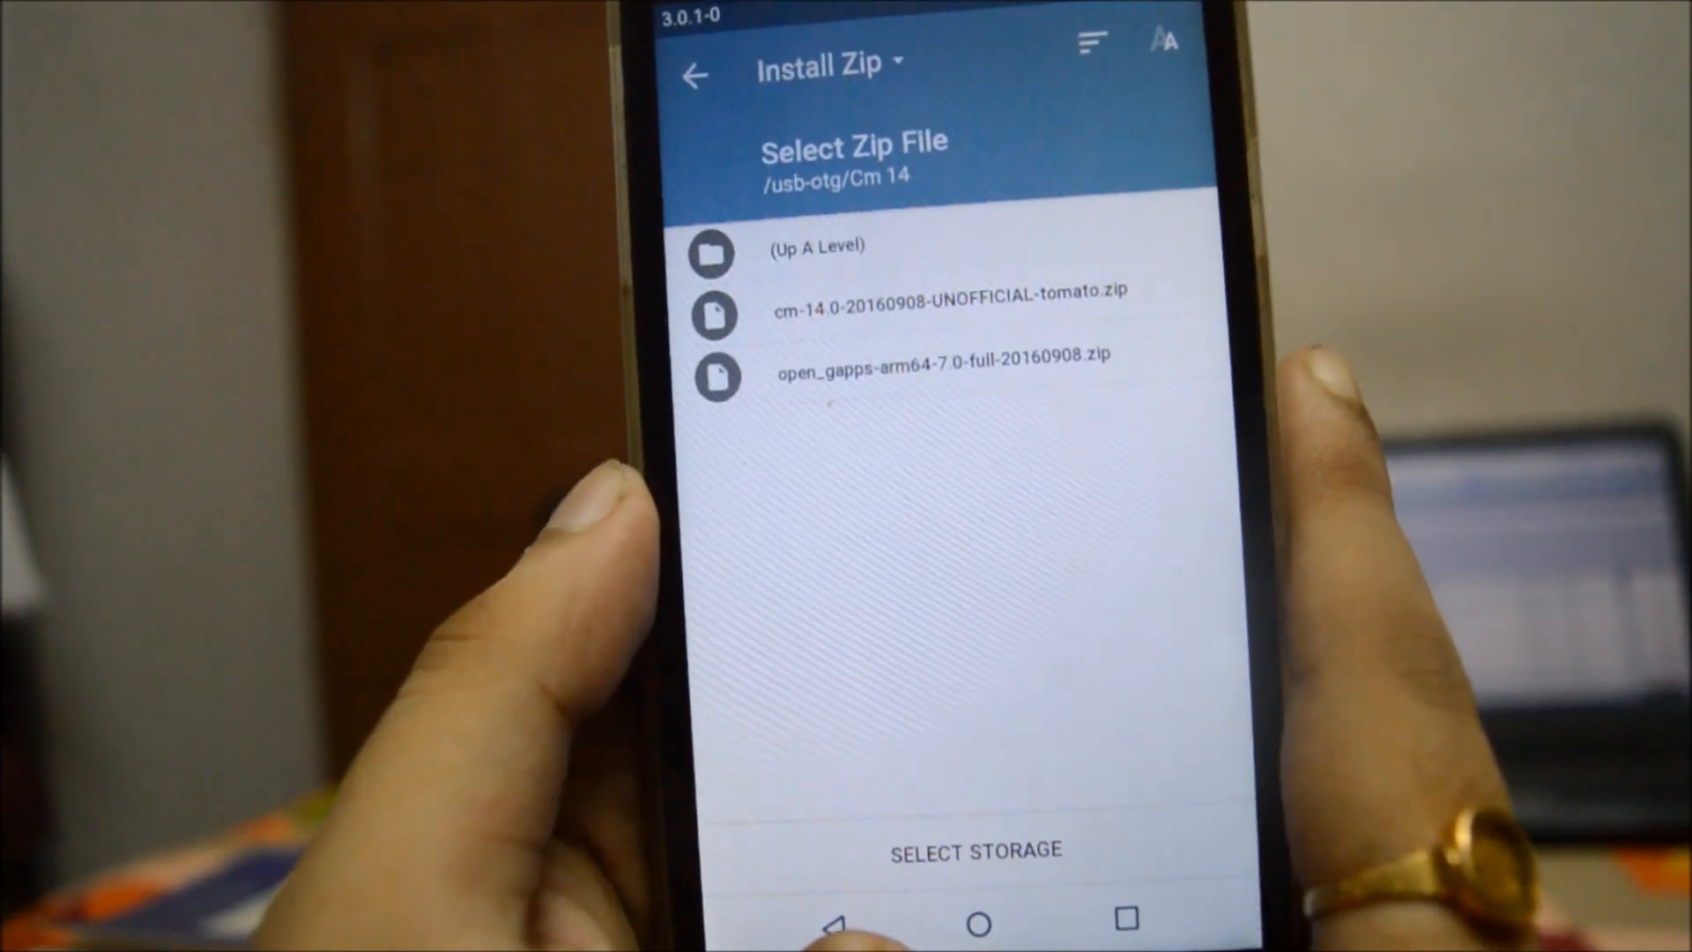
Return from the Cm 14 zip list to the TWRP main menu.
{"action": "left_click", "coordinate": [978, 926]}
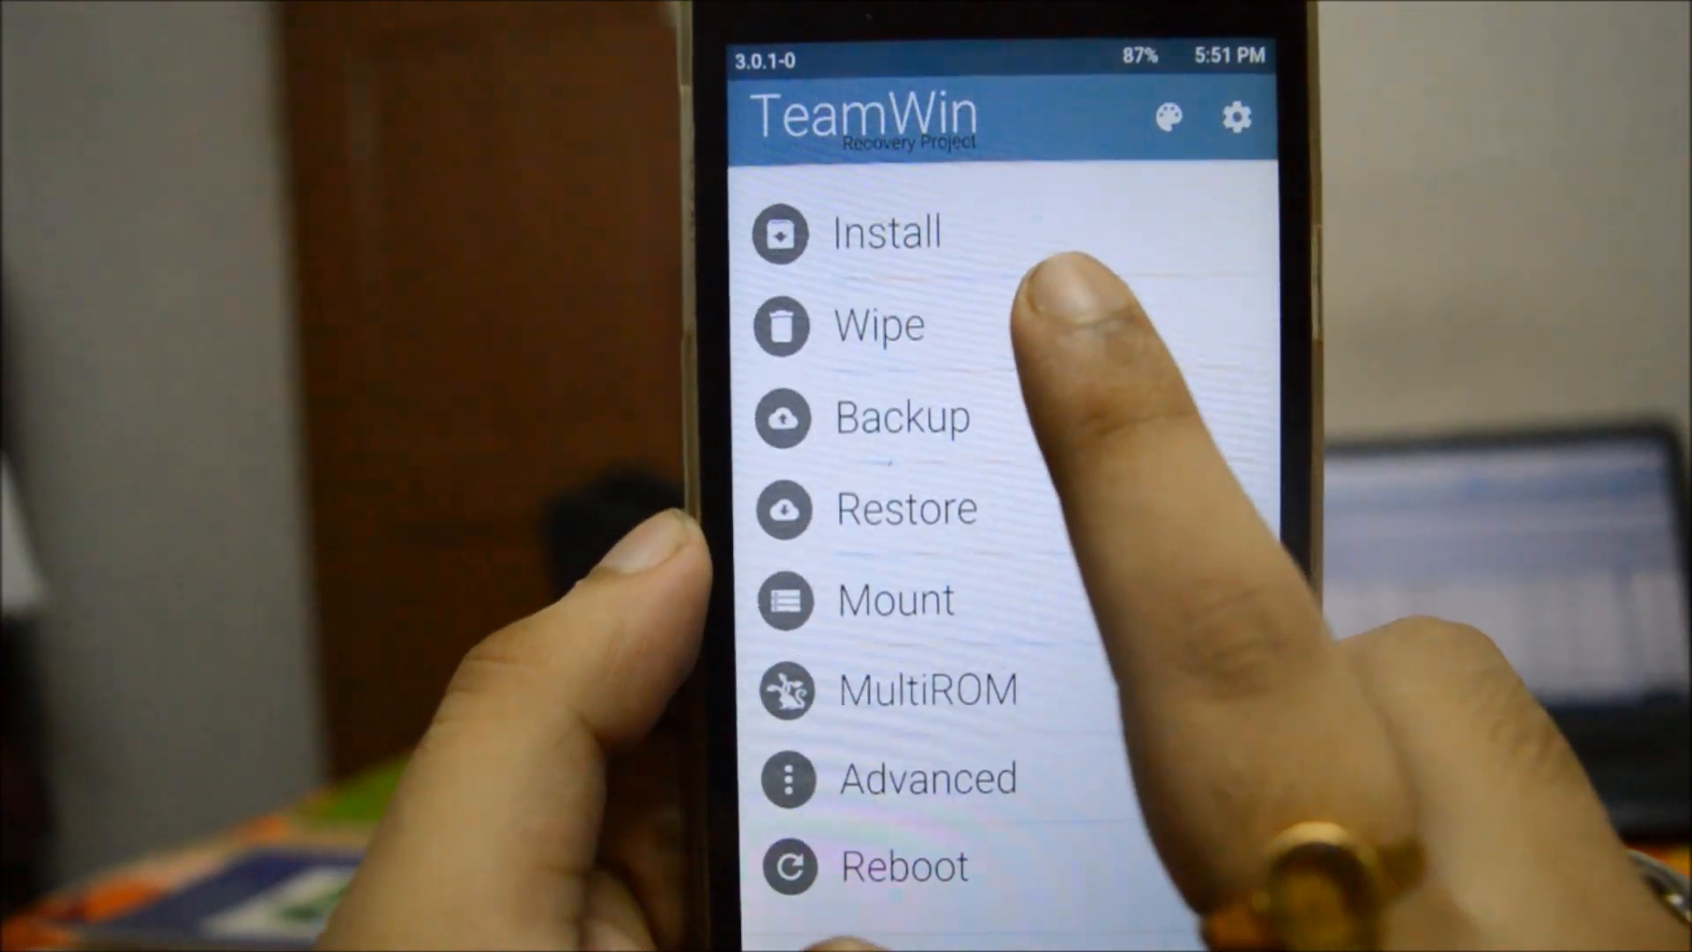
In Advanced Wipe, mark System and attempt a file system Resize, which fails.
{"action": "left_click", "coordinate": [1057, 328]}
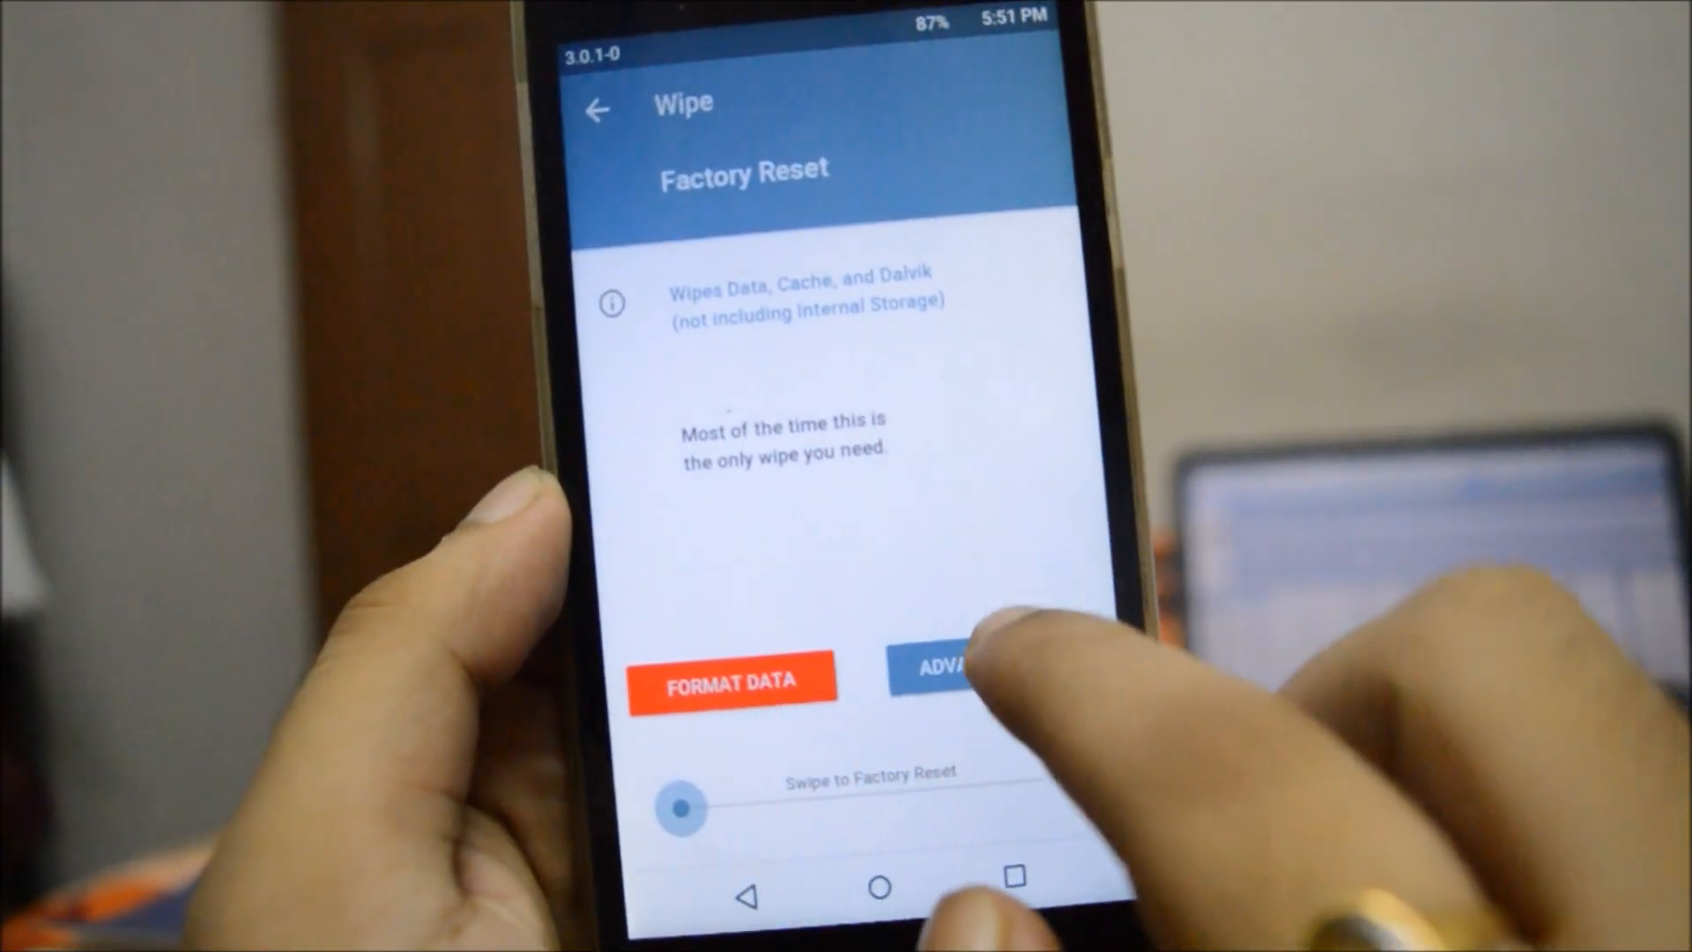
{"action": "left_click", "coordinate": [986, 651]}
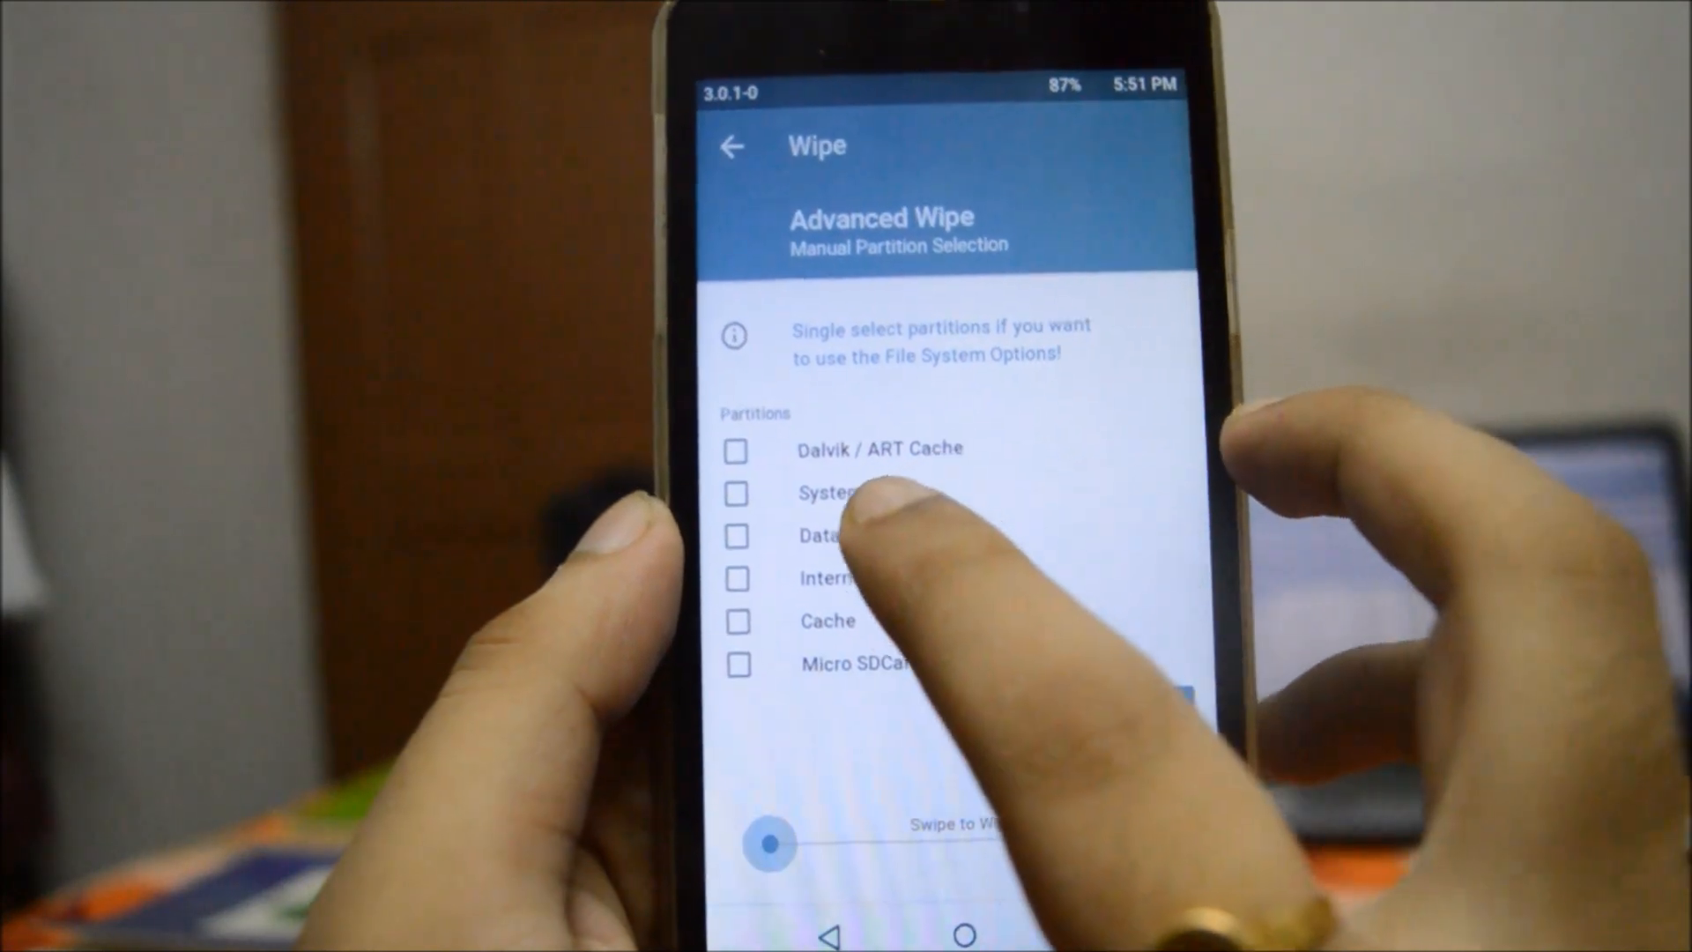
{"action": "left_click", "coordinate": [751, 493]}
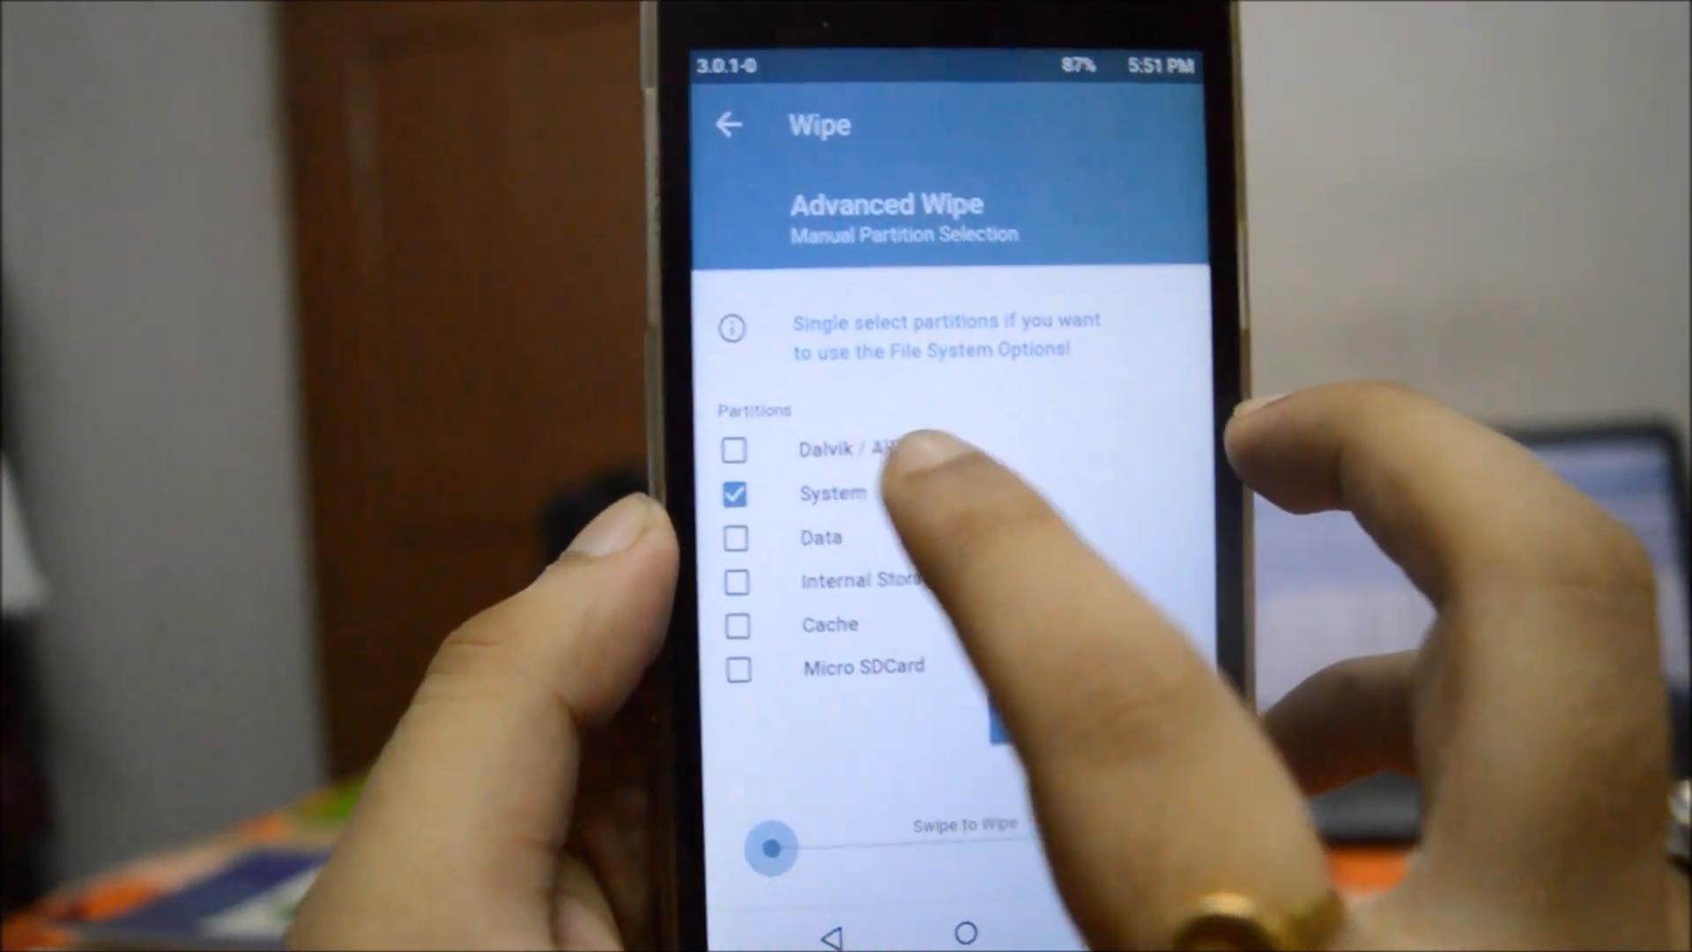
{"action": "left_click", "coordinate": [1137, 720]}
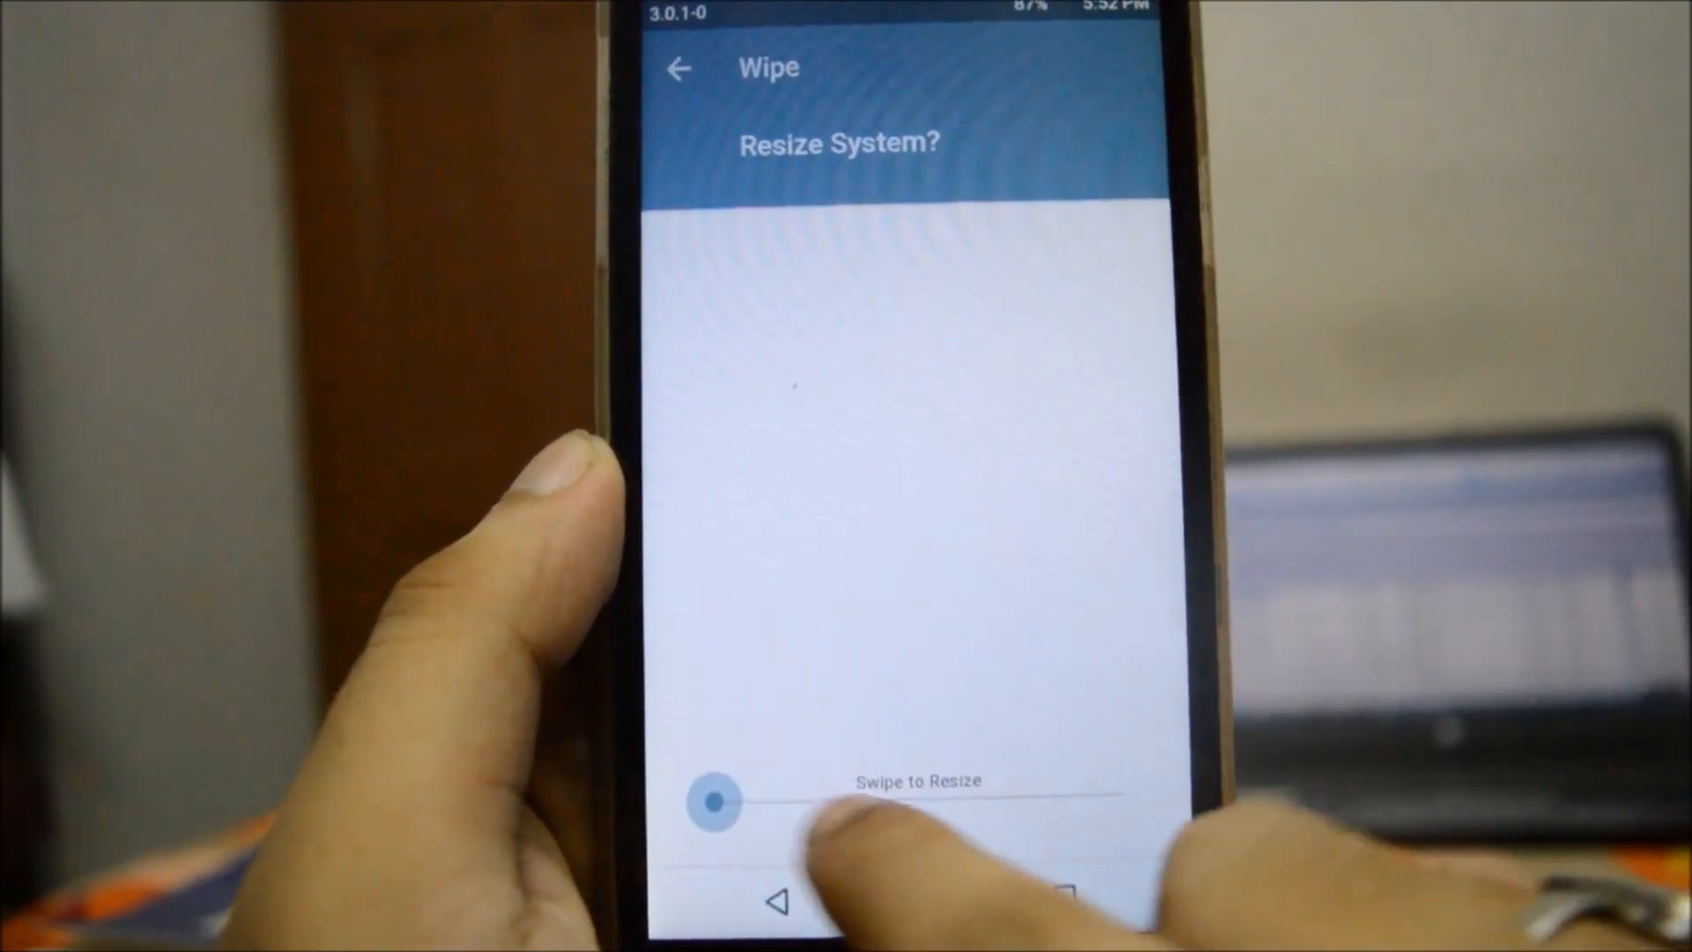
{"action": "left_click_drag", "start_coordinate": [707, 799], "coordinate": [1112, 798]}
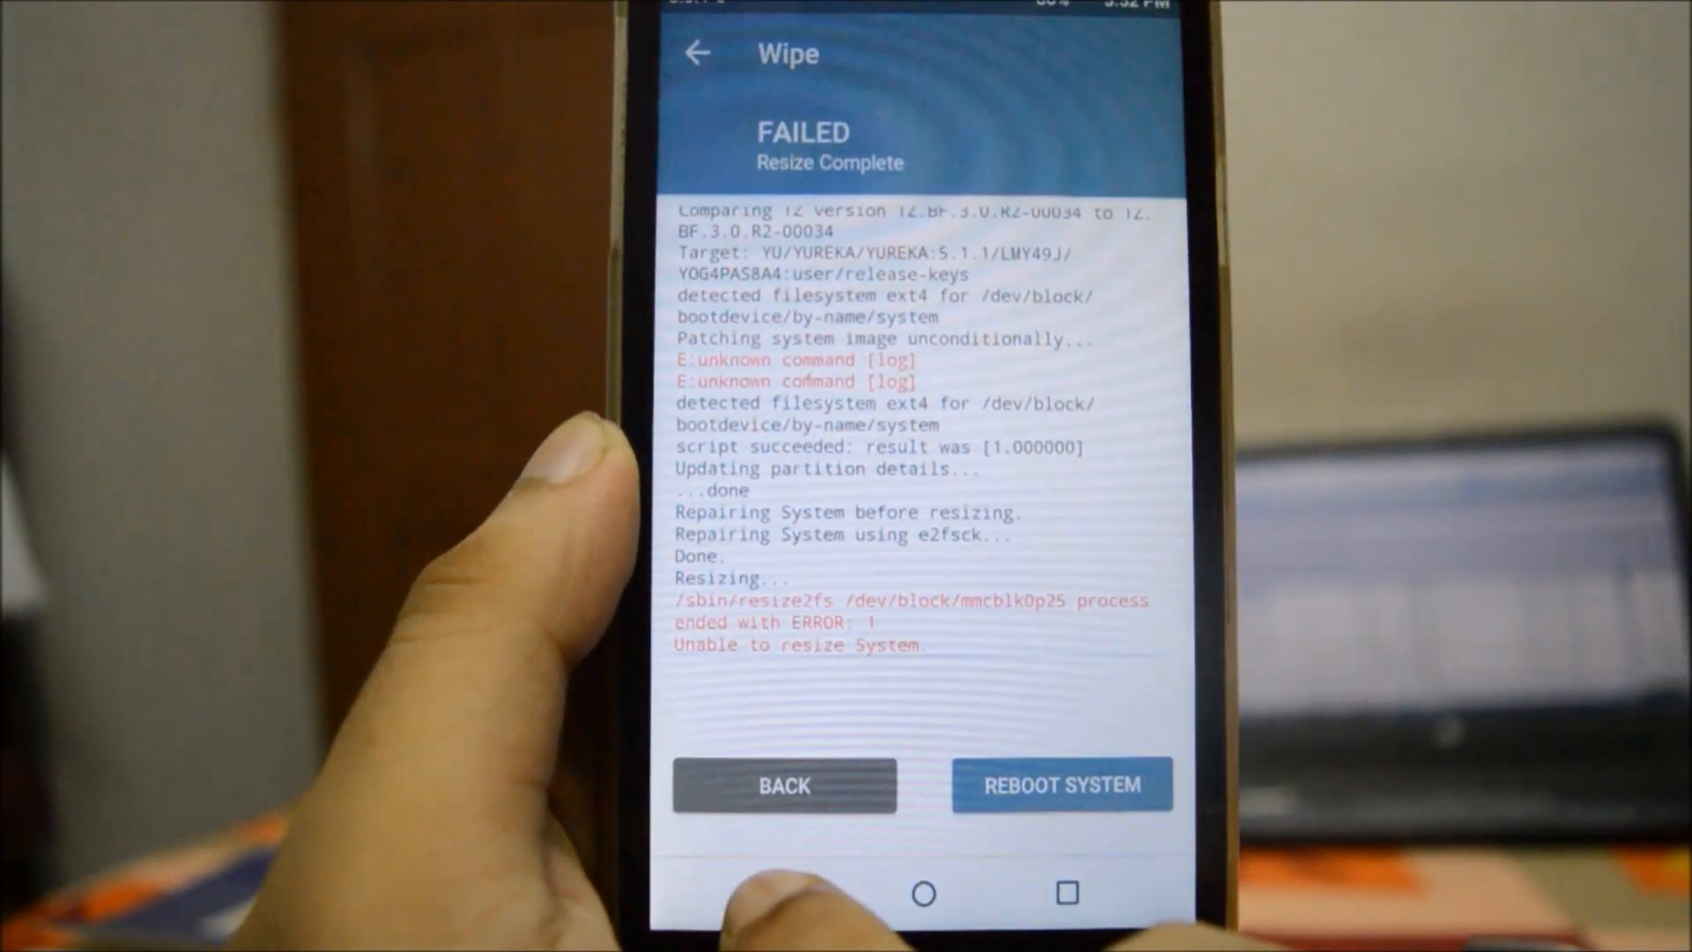
Back out of the failed resize to the main menu and bring up Reboot options.
{"action": "left_click", "coordinate": [780, 893]}
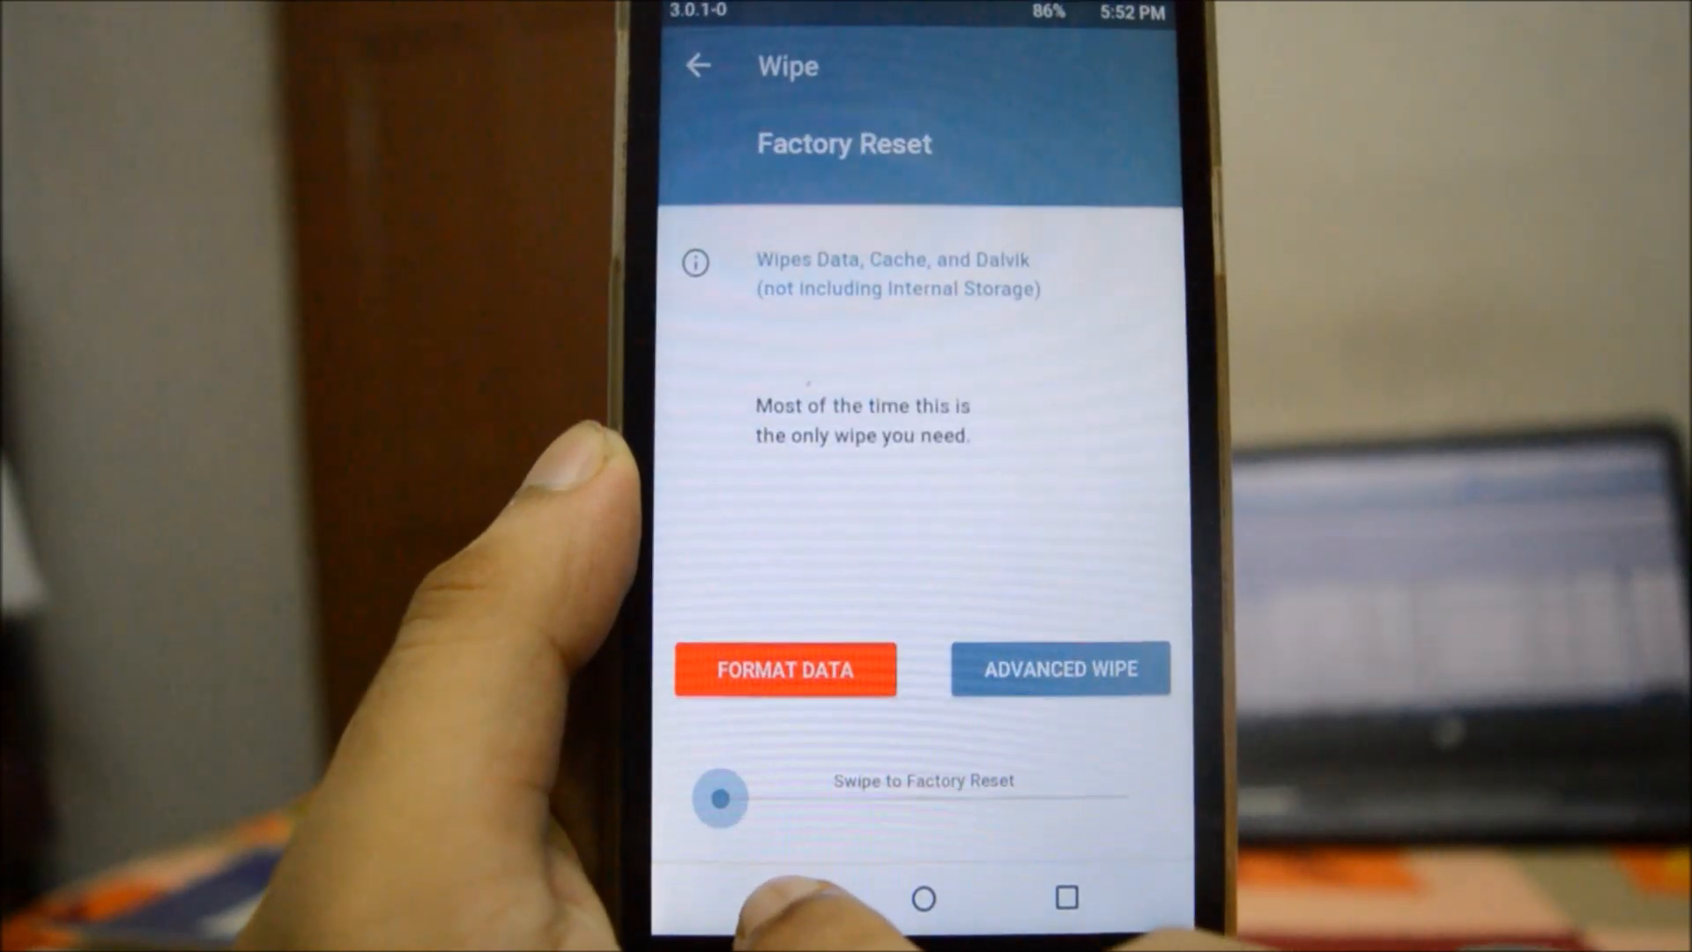
{"action": "left_click", "coordinate": [795, 898]}
{"action": "left_click", "coordinate": [888, 794]}
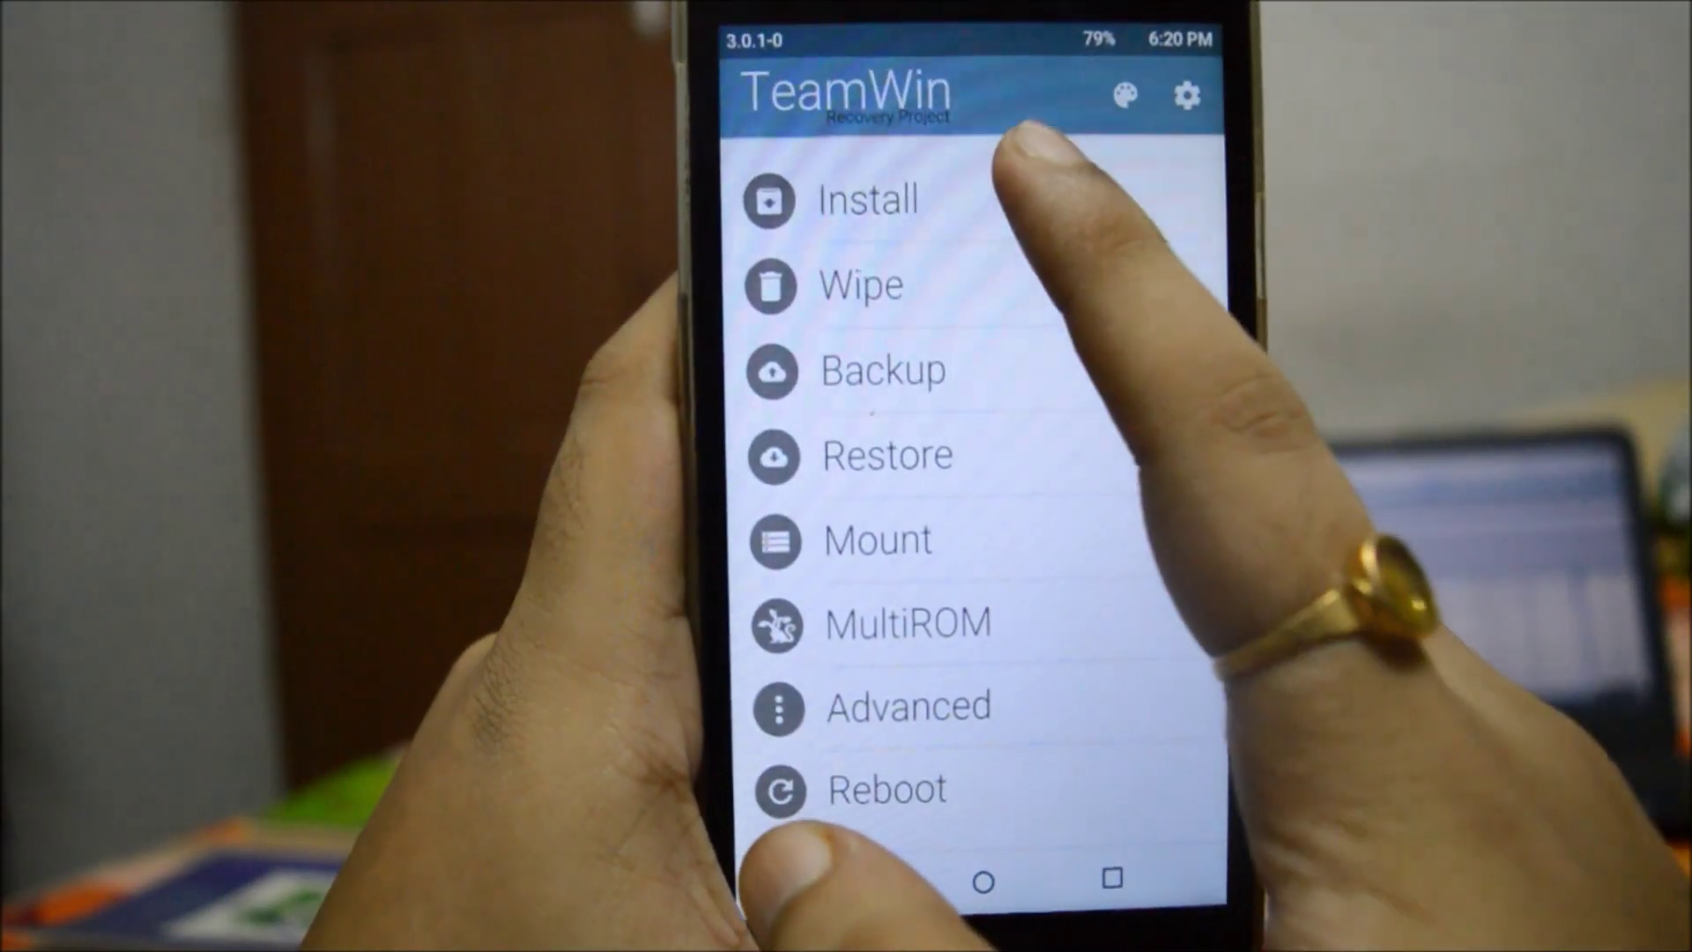
Begin an install, switch storage to USB OTG and browse into the Cm 14 folder.
{"action": "left_click", "coordinate": [883, 203]}
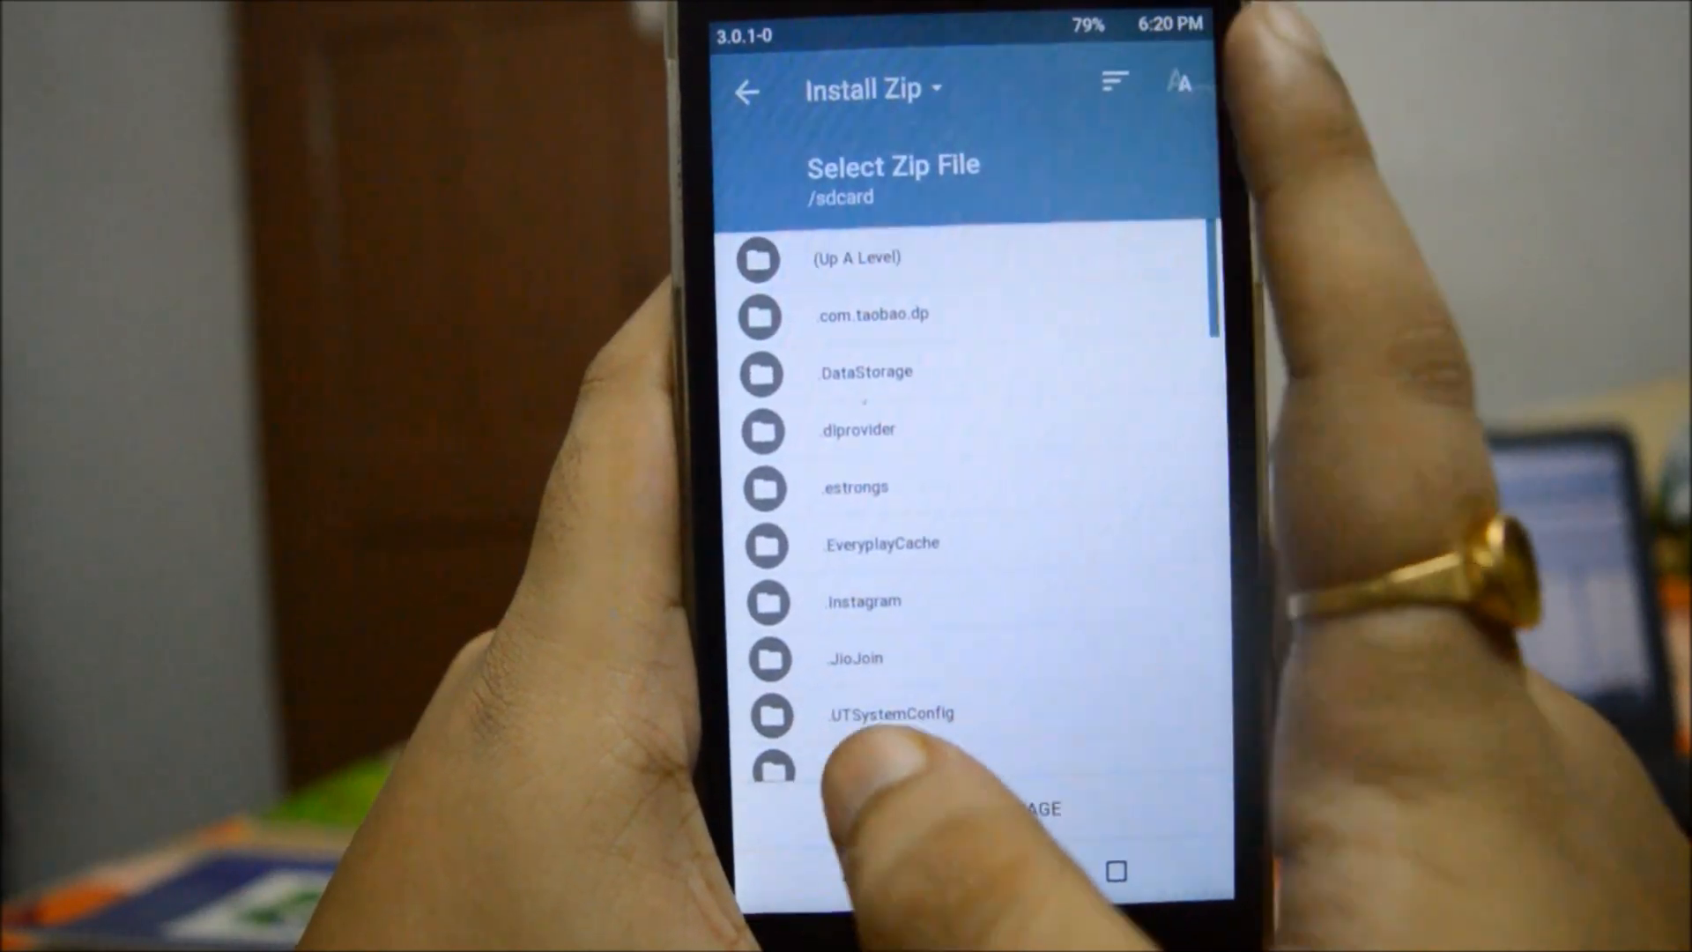
{"action": "scroll", "coordinate": [1084, 687], "scroll_direction": "down", "scroll_amount": 1}
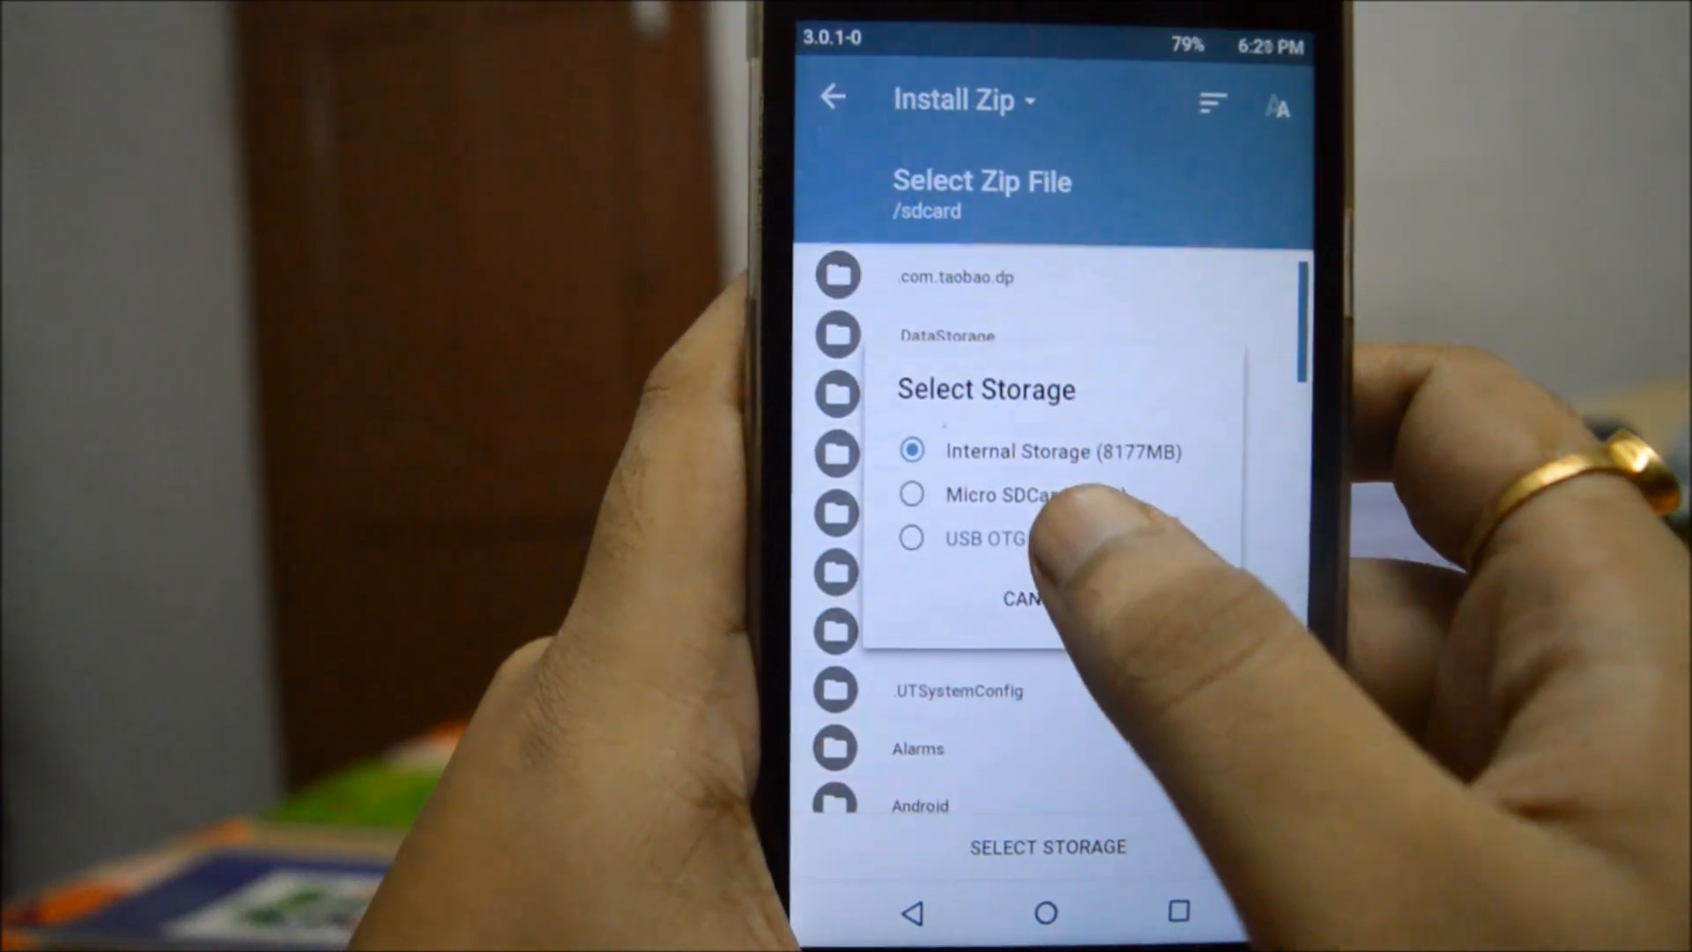
{"action": "left_click", "coordinate": [934, 534]}
{"action": "left_click", "coordinate": [1164, 582]}
{"action": "scroll", "coordinate": [1084, 661], "scroll_direction": "down", "scroll_amount": 1}
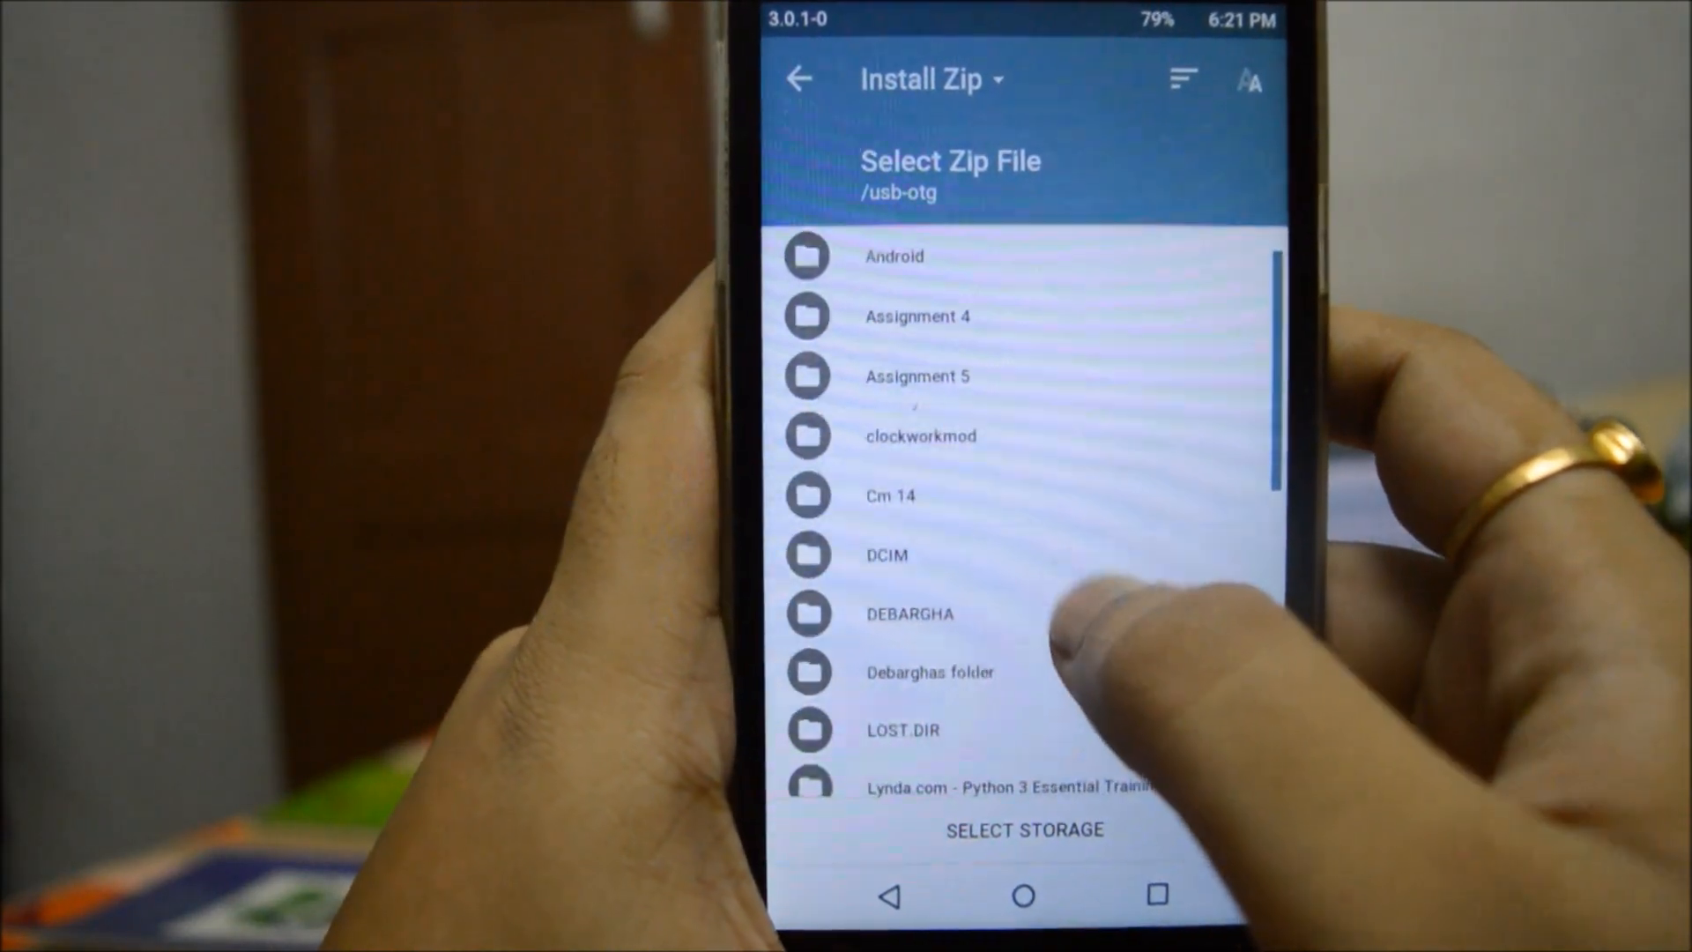
{"action": "left_click", "coordinate": [927, 496]}
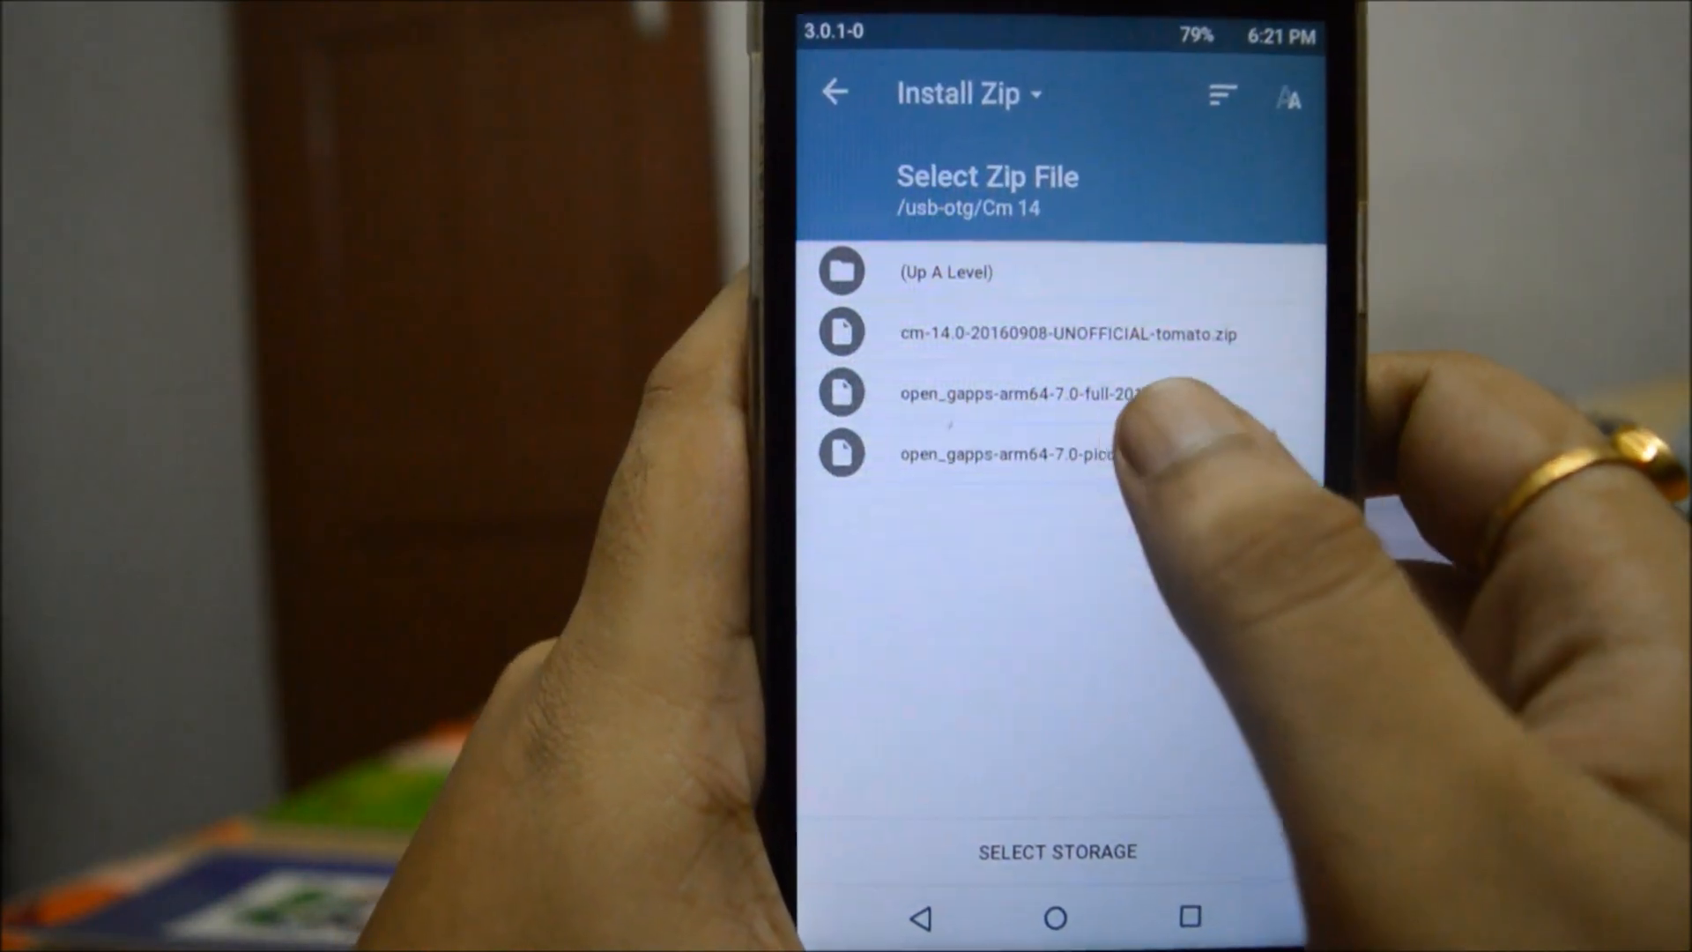
Queue the Open GApps pico zip and swipe to confirm flashing it.
{"action": "left_click", "coordinate": [1018, 449]}
{"action": "left_click_drag", "start_coordinate": [834, 793], "coordinate": [1191, 793]}
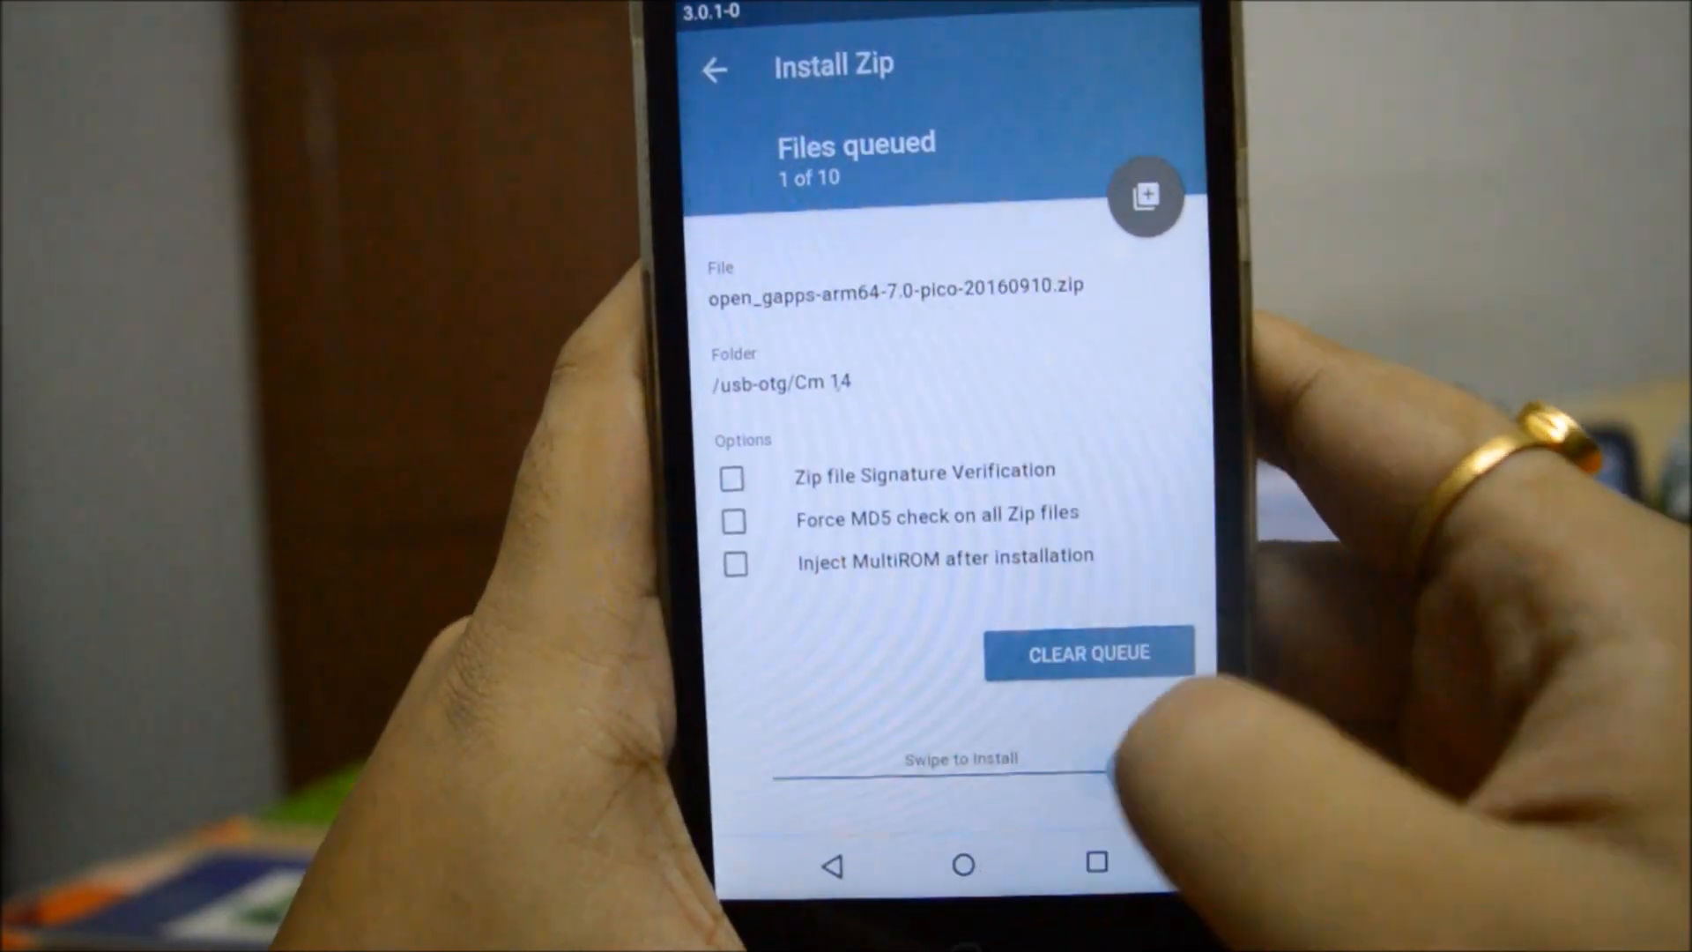